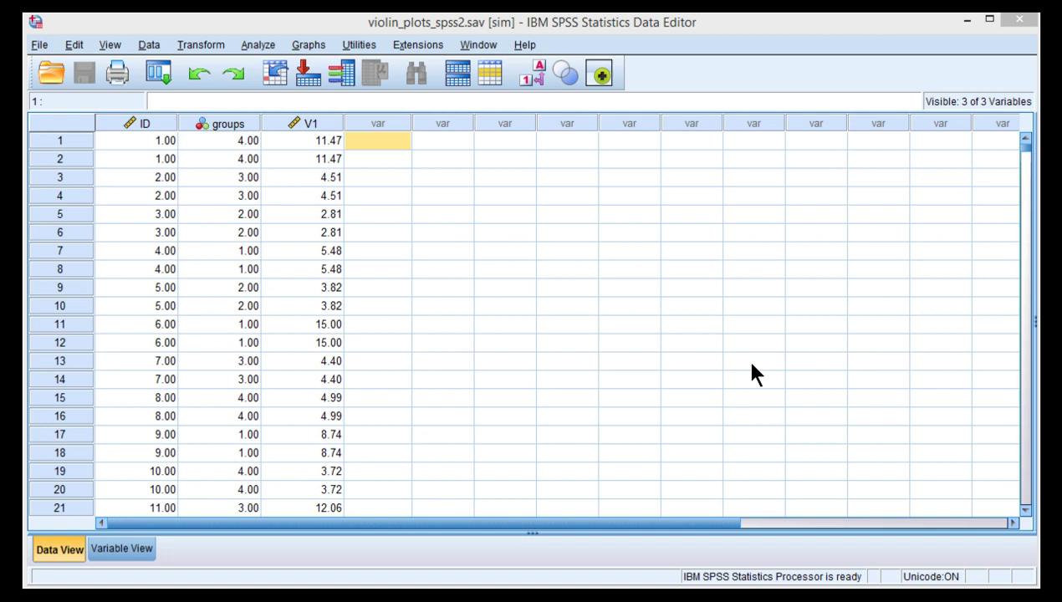
- Select and then deselect the V1 column in the Data Editor
{"action": "left_click", "coordinate": [387, 161]}
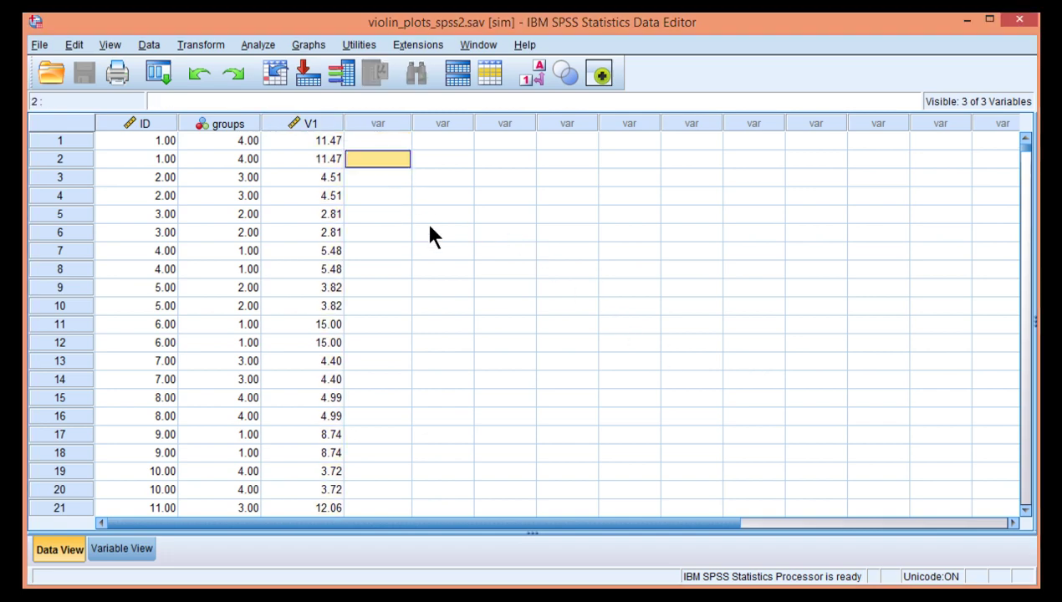
{"action": "left_click", "coordinate": [333, 125]}
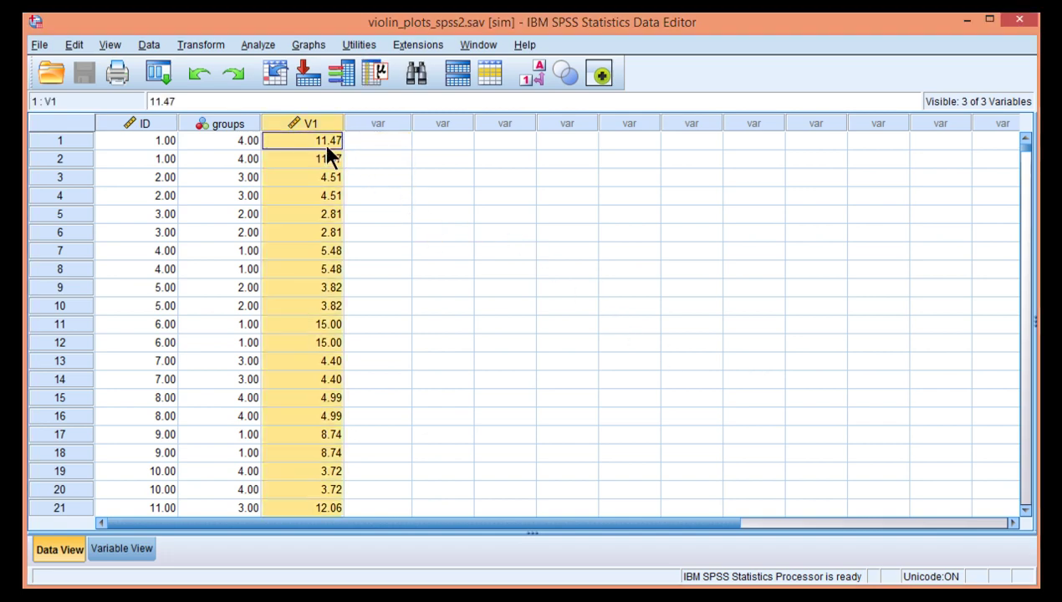
{"action": "left_click", "coordinate": [327, 148]}
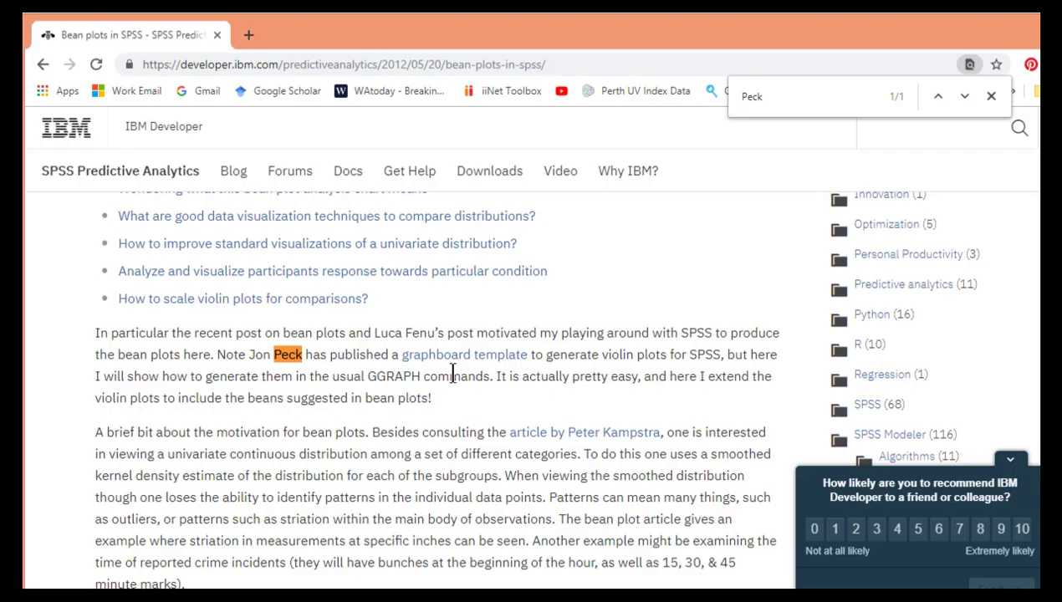
- Inspect line 17's ELEMENT statement with density.kernel.epanechnikov(V1*1) in kernel_density_plot_spss.sps
{"action": "scroll", "coordinate": [456, 375], "scroll_direction": "up", "scroll_amount": 10}
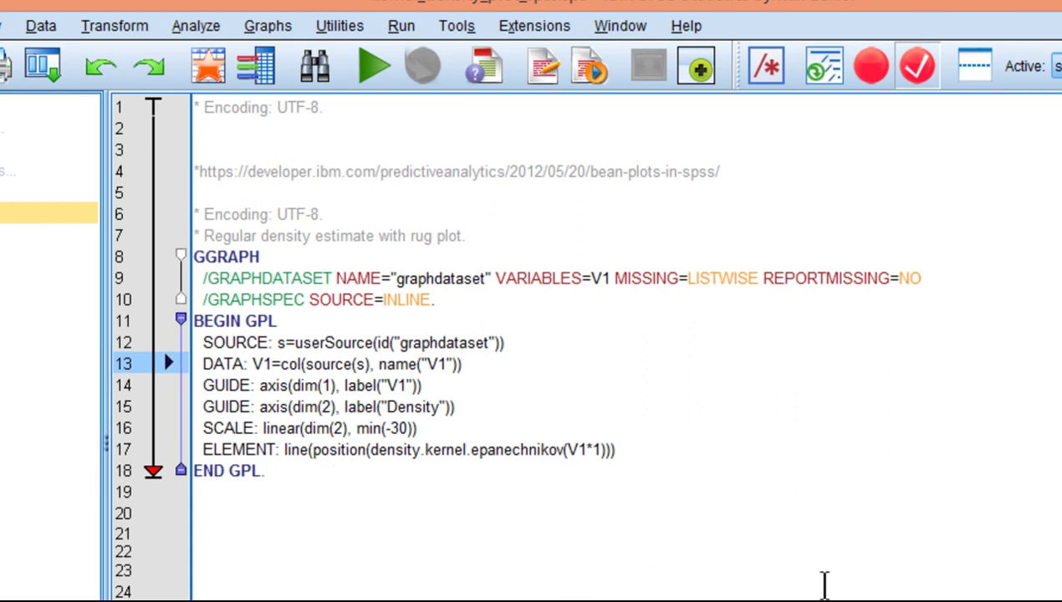
{"action": "left_click", "coordinate": [287, 443]}
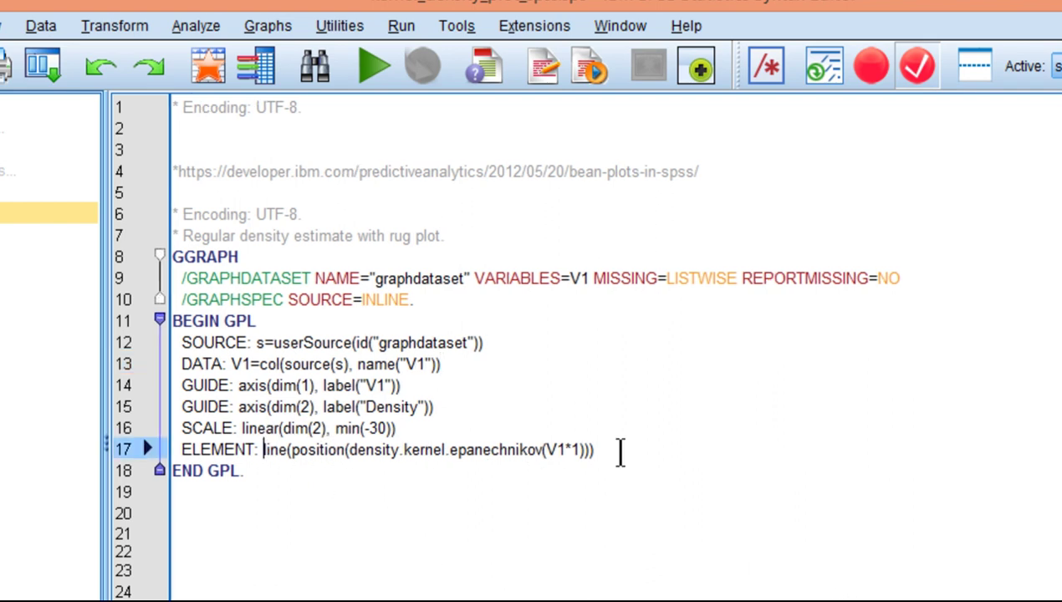
{"action": "key", "text": "shift+Left"}
{"action": "key", "text": "shift+Left"}
{"action": "key", "text": "shift+Left"}
{"action": "key", "text": "shift+Left"}
{"action": "key", "text": "shift+Left"}
{"action": "key", "text": "shift+Left"}
{"action": "key", "text": "shift+Left"}
{"action": "key", "text": "shift+Left"}
{"action": "key", "text": "Left"}
{"action": "key", "text": "Right"}
{"action": "key", "text": "Right"}
{"action": "key", "text": "Right"}
{"action": "key", "text": "Right"}
{"action": "key", "text": "Right"}
{"action": "key", "text": "Right"}
{"action": "key", "text": "Right"}
{"action": "key", "text": "Right"}
{"action": "key", "text": "Right"}
{"action": "key", "text": "Right"}
{"action": "key", "text": "Right"}
{"action": "key", "text": "Right"}
{"action": "key", "text": "Right"}
{"action": "key", "text": "Right"}
{"action": "key", "text": "Right"}
{"action": "key", "text": "Right"}
{"action": "key", "text": "Right"}
{"action": "key", "text": "Right"}
{"action": "key", "text": "Right"}
{"action": "key", "text": "Right"}
{"action": "key", "text": "Right"}
{"action": "key", "text": "shift+Right"}
{"action": "key", "text": "shift+Right"}
{"action": "key", "text": "shift+Right"}
{"action": "key", "text": "shift+Right"}
{"action": "key", "text": "shift+Right"}
{"action": "key", "text": "shift+Right"}
{"action": "key", "text": "shift+Right"}
{"action": "key", "text": "shift+Right"}
{"action": "key", "text": "shift+Right"}
{"action": "key", "text": "shift+Right"}
{"action": "key", "text": "shift+Right"}
{"action": "key", "text": "Right"}
{"action": "key", "text": "Right"}
{"action": "key", "text": "shift+Right"}
{"action": "key", "text": "shift+Right"}
{"action": "key", "text": "shift+Right"}
{"action": "key", "text": "shift+Right"}
{"action": "key", "text": "shift+Right"}
{"action": "key", "text": "shift+Right"}
{"action": "key", "text": "shift+Right"}
{"action": "key", "text": "shift+Right"}
{"action": "key", "text": "shift+Right"}
{"action": "key", "text": "shift+Right"}
{"action": "key", "text": "shift+Right"}
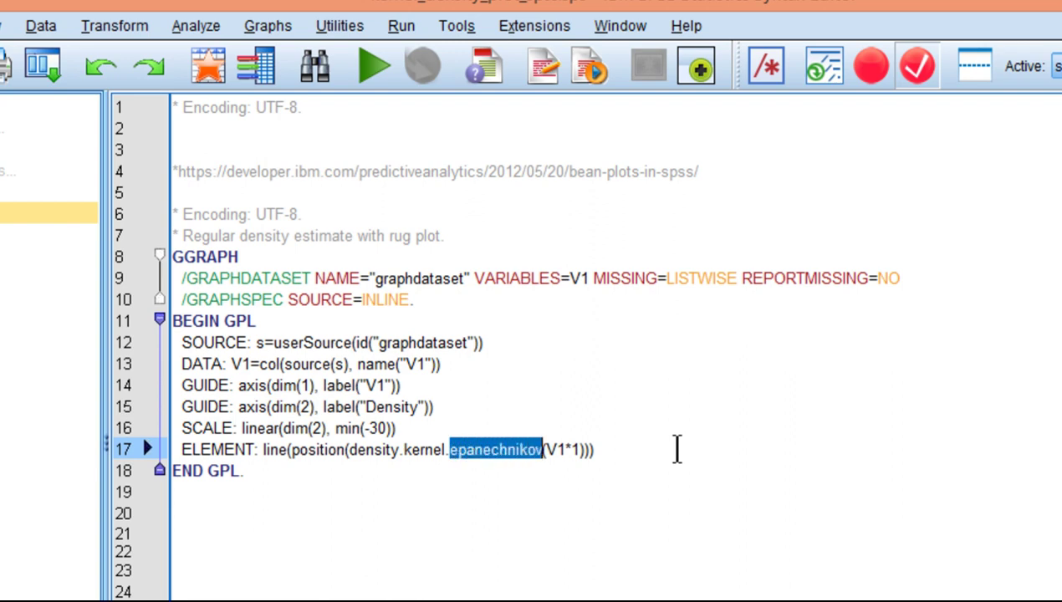
{"action": "key", "text": "Right"}
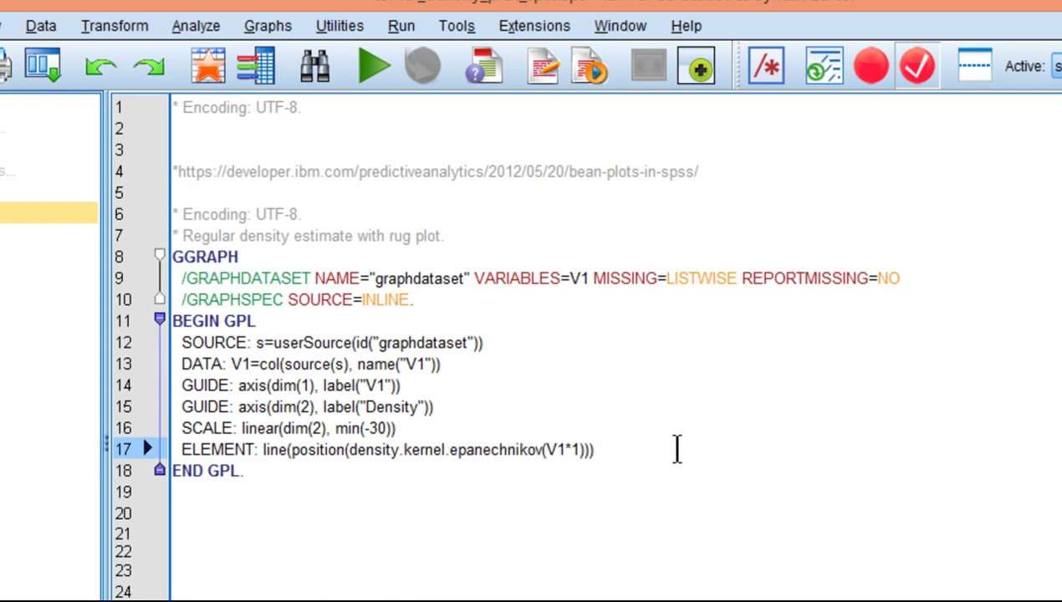
{"action": "key", "text": "Left"}
{"action": "key", "text": "Left"}
{"action": "key", "text": "Left"}
{"action": "key", "text": "Left"}
{"action": "key", "text": "Left"}
{"action": "key", "text": "Left"}
{"action": "key", "text": "Left"}
{"action": "key", "text": "Left"}
{"action": "key", "text": "Left"}
{"action": "key", "text": "Left"}
{"action": "key", "text": "Left"}
{"action": "key", "text": "Left"}
{"action": "key", "text": "Right"}
{"action": "key", "text": "Right"}
{"action": "key", "text": "Left"}
{"action": "key", "text": "Right"}
{"action": "key", "text": "Right"}
{"action": "key", "text": "Right"}
{"action": "key", "text": "Right"}
{"action": "key", "text": "Right"}
{"action": "key", "text": "Right"}
{"action": "key", "text": "Right"}
{"action": "key", "text": "Right"}
{"action": "key", "text": "Right"}
{"action": "key", "text": "Right"}
{"action": "key", "text": "Right"}
{"action": "key", "text": "Right"}
{"action": "key", "text": "Left"}
{"action": "key", "text": "Left"}
{"action": "key", "text": "Left"}
{"action": "key", "text": "Left"}
{"action": "key", "text": "Left"}
{"action": "key", "text": "Left"}
{"action": "key", "text": "Left"}
{"action": "key", "text": "Left"}
{"action": "key", "text": "Left"}
{"action": "key", "text": "Left"}
{"action": "key", "text": "Left"}
- Highlight the V1 references in the DATA line, axis label and density function
{"action": "left_click", "coordinate": [426, 364]}
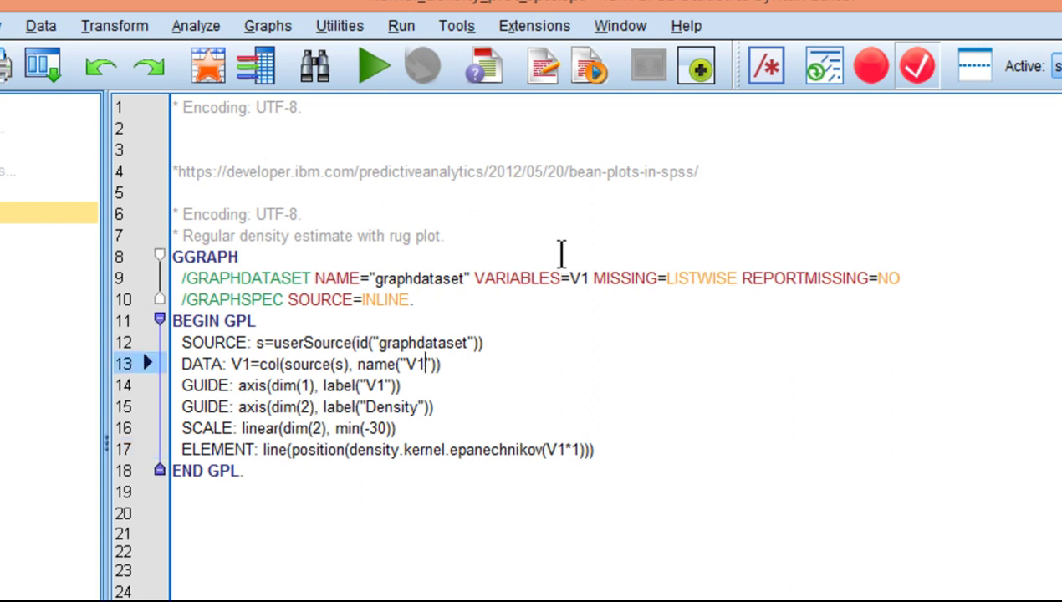
{"action": "key", "text": "shift+Left"}
{"action": "key", "text": "shift+Left"}
{"action": "key", "text": "Down"}
{"action": "key", "text": "Left"}
{"action": "key", "text": "Left"}
{"action": "key", "text": "Left"}
{"action": "key", "text": "Left"}
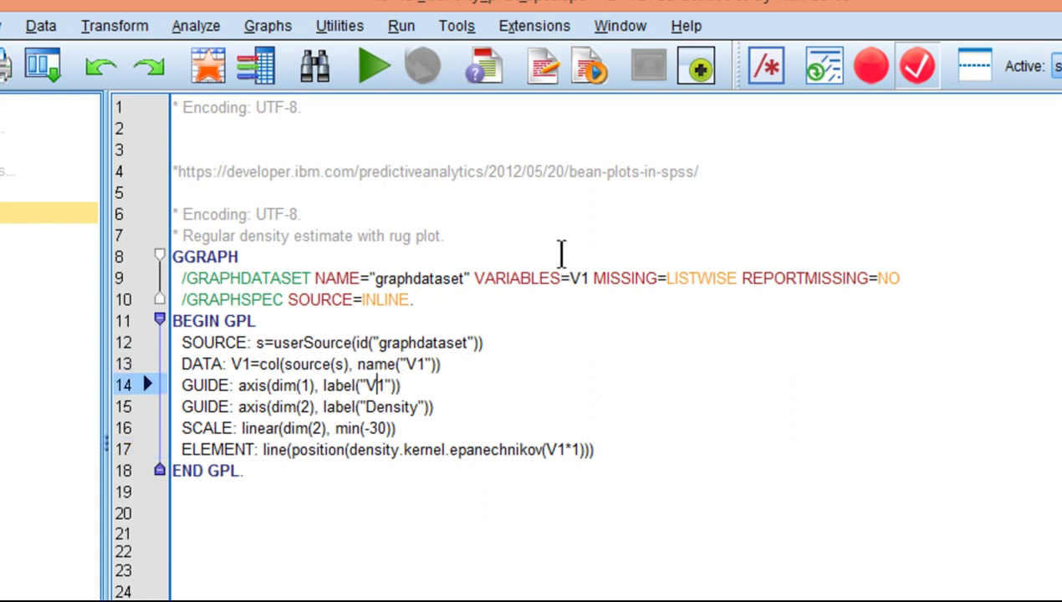
{"action": "key", "text": "Left"}
{"action": "key", "text": "shift+Right"}
{"action": "key", "text": "shift+Right"}
{"action": "key", "text": "Down"}
{"action": "key", "text": "Down"}
{"action": "key", "text": "Down"}
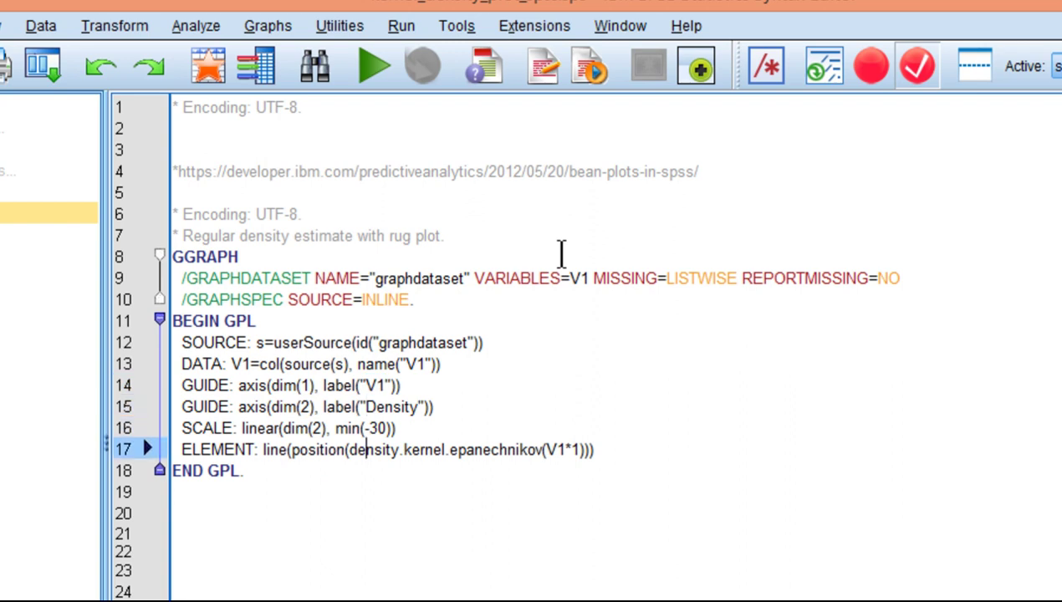
{"action": "key", "text": "Right"}
{"action": "key", "text": "Right"}
{"action": "key", "text": "Right"}
{"action": "key", "text": "Right"}
{"action": "key", "text": "Right"}
{"action": "key", "text": "Right"}
{"action": "key", "text": "Right"}
{"action": "key", "text": "Right"}
{"action": "key", "text": "Right"}
{"action": "key", "text": "Right"}
{"action": "key", "text": "Right"}
{"action": "key", "text": "Right"}
{"action": "key", "text": "Right"}
{"action": "key", "text": "Right"}
{"action": "key", "text": "Right"}
{"action": "key", "text": "Right"}
{"action": "key", "text": "Right"}
{"action": "key", "text": "Right"}
{"action": "key", "text": "Right"}
{"action": "key", "text": "Right"}
{"action": "key", "text": "shift+Left"}
{"action": "key", "text": "shift+Left"}
{"action": "key", "text": "Up"}
{"action": "key", "text": "Up"}
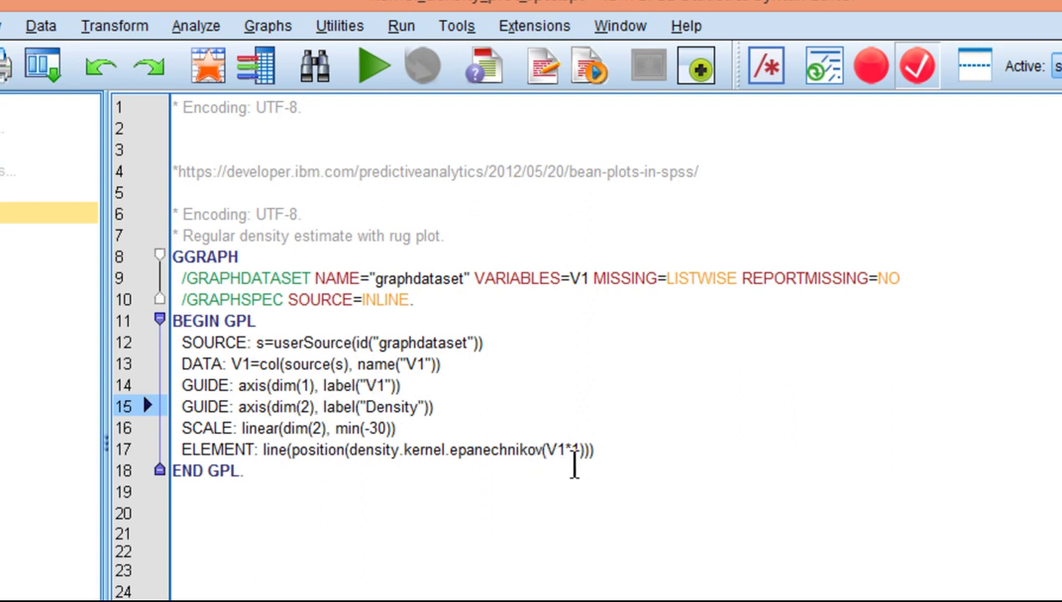
- Run all the syntax and scroll the Output viewer down to the density plot
{"action": "left_click", "coordinate": [391, 25]}
{"action": "left_click", "coordinate": [415, 58]}
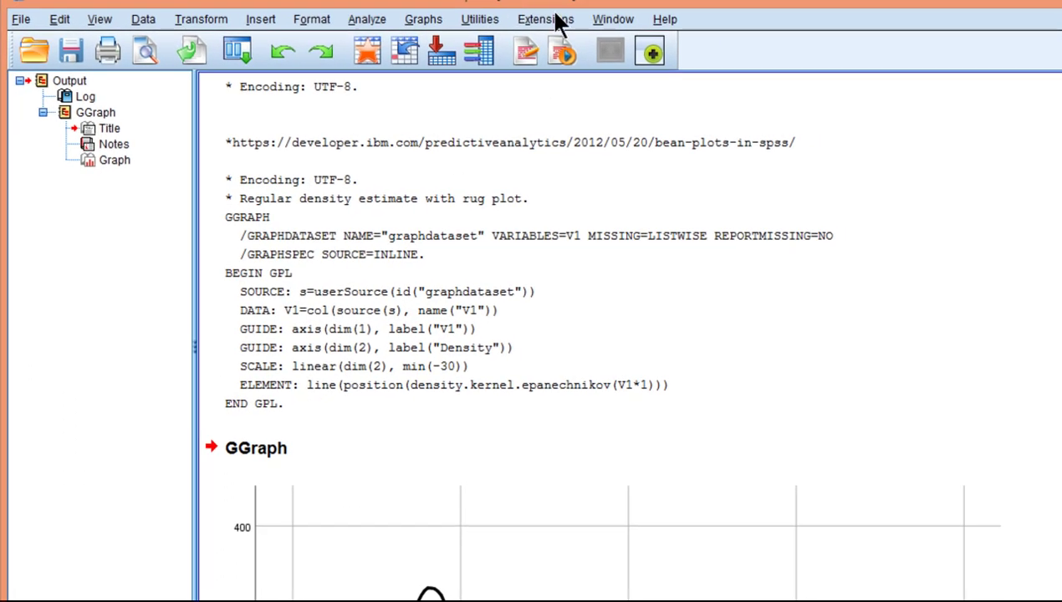
{"action": "scroll", "coordinate": [872, 493], "scroll_direction": "down", "scroll_amount": 5}
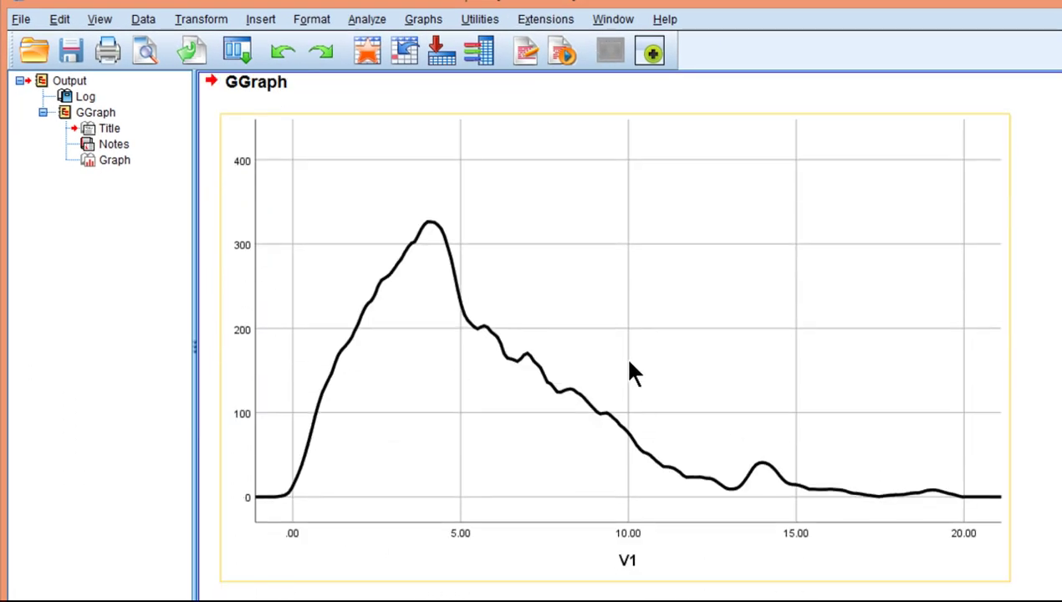
- Open the density chart in the Chart Editor and set its grid line colour to Transparent
{"action": "double_click", "coordinate": [613, 308]}
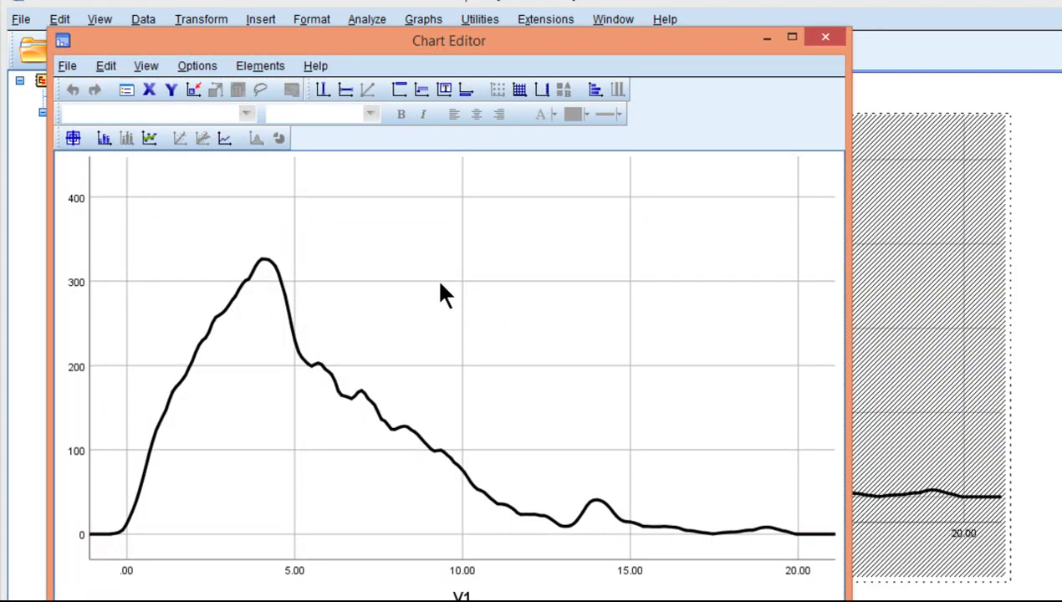
{"action": "left_click", "coordinate": [439, 283]}
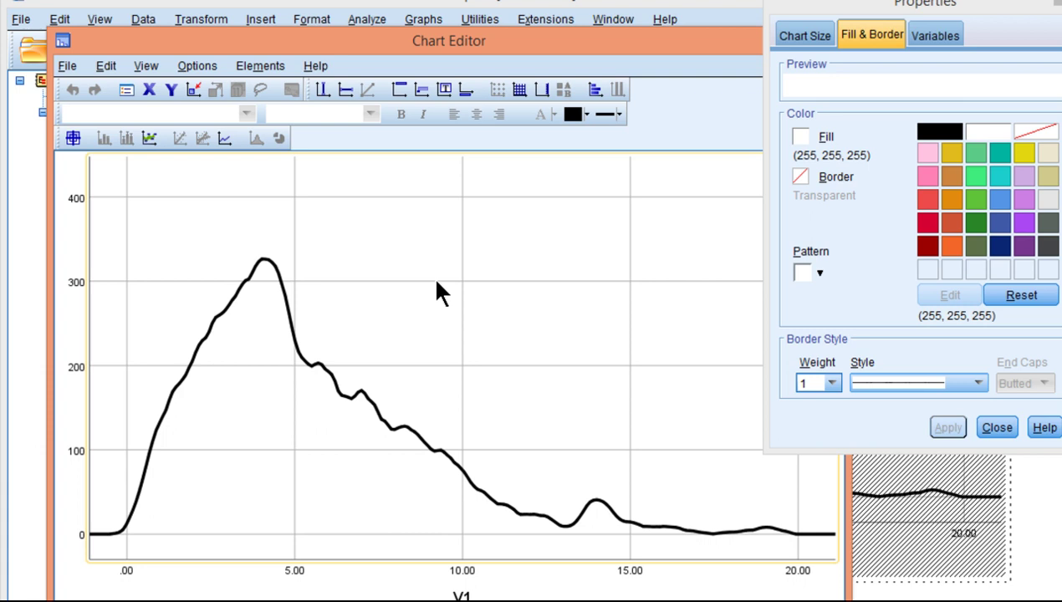
{"action": "left_click", "coordinate": [435, 281]}
{"action": "left_click", "coordinate": [1036, 203]}
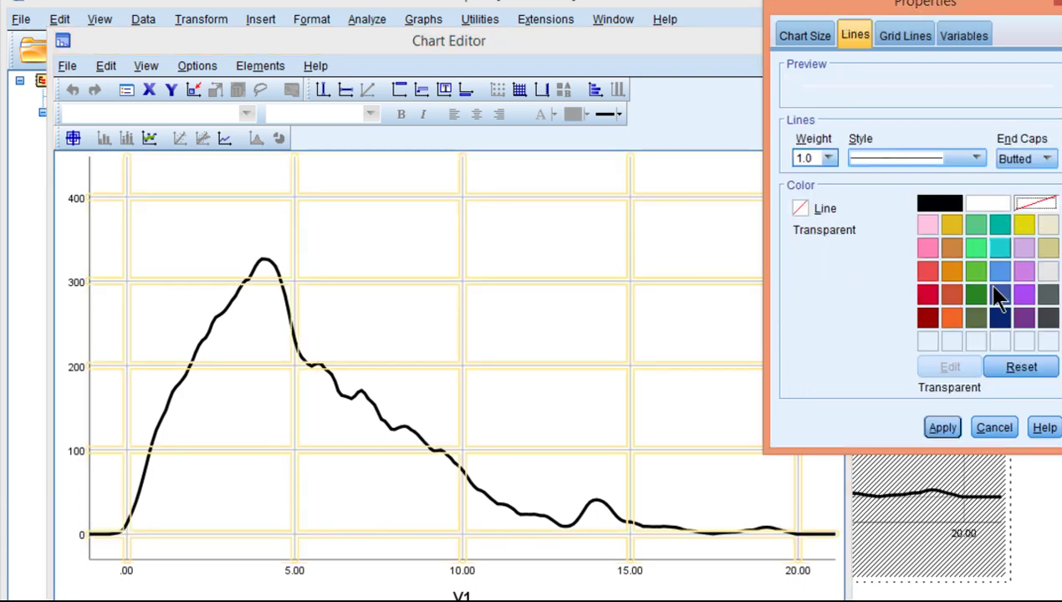
{"action": "left_click", "coordinate": [942, 427]}
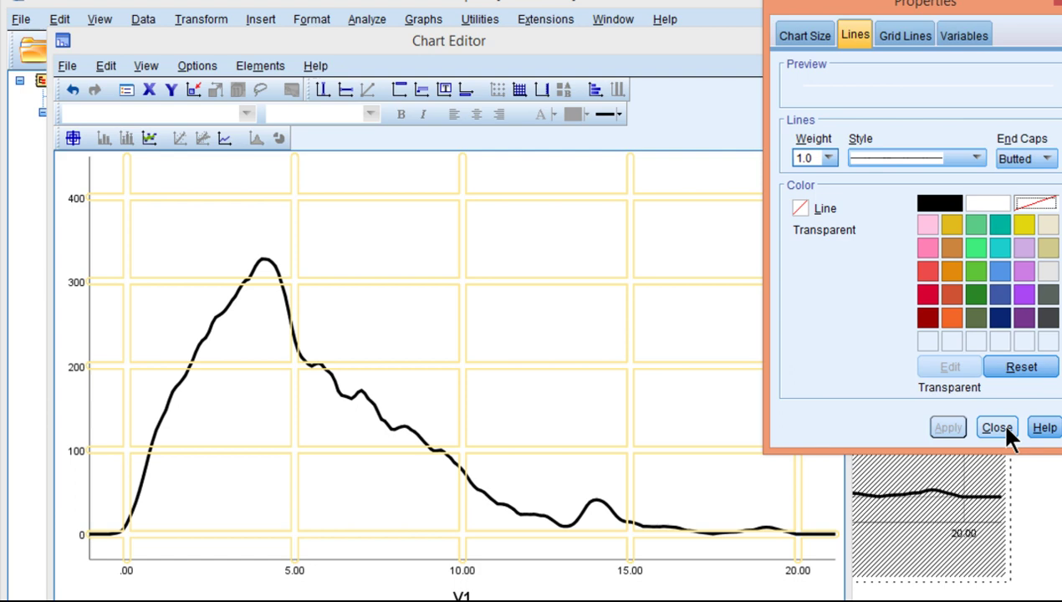
{"action": "left_click", "coordinate": [1003, 428]}
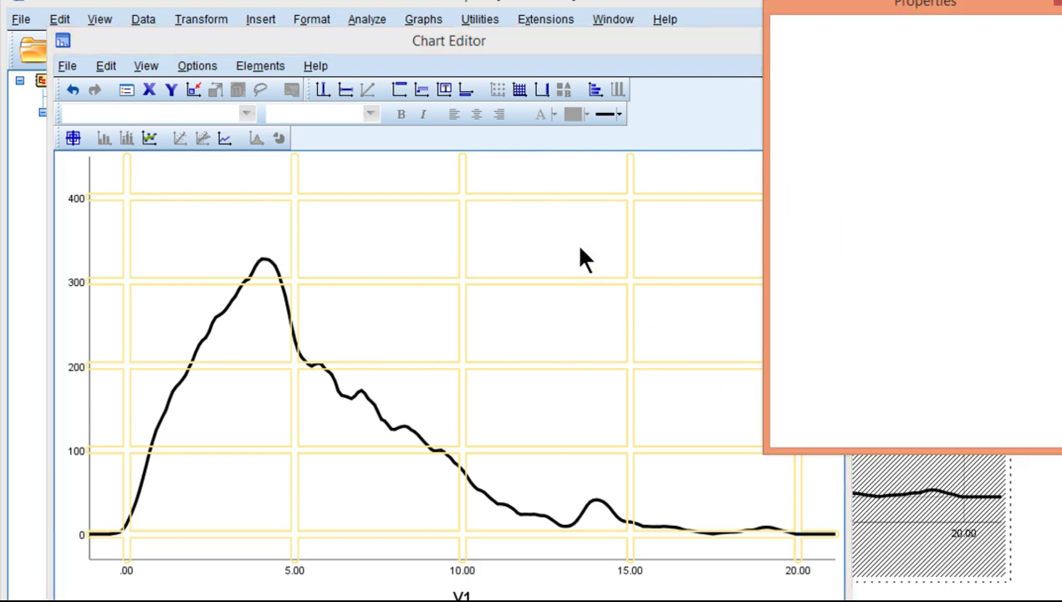
- Turn off Maintain aspect ratio, set chart width to 5.208 inches, and close the Chart Editor
{"action": "left_click", "coordinate": [582, 250]}
{"action": "left_click", "coordinate": [804, 35]}
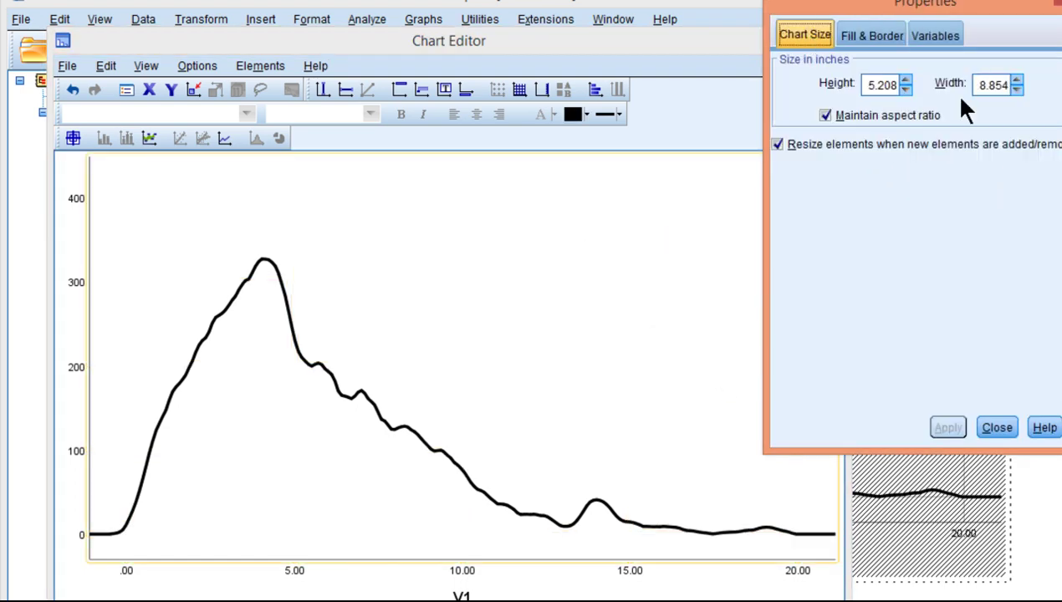
{"action": "left_click", "coordinate": [825, 114]}
{"action": "left_click_drag", "start_coordinate": [972, 84], "coordinate": [1008, 84]}
{"action": "type", "text": "5"}
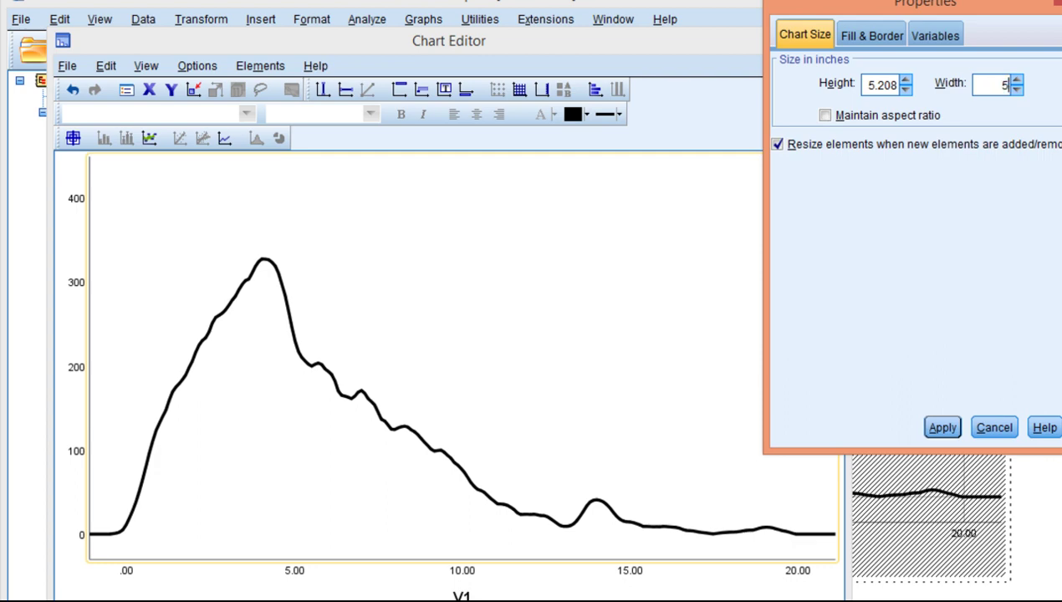
{"action": "type", "text": ".207"}
{"action": "key", "text": "BackSpace"}
{"action": "type", "text": "8"}
{"action": "left_click", "coordinate": [946, 427]}
{"action": "left_click", "coordinate": [995, 427]}
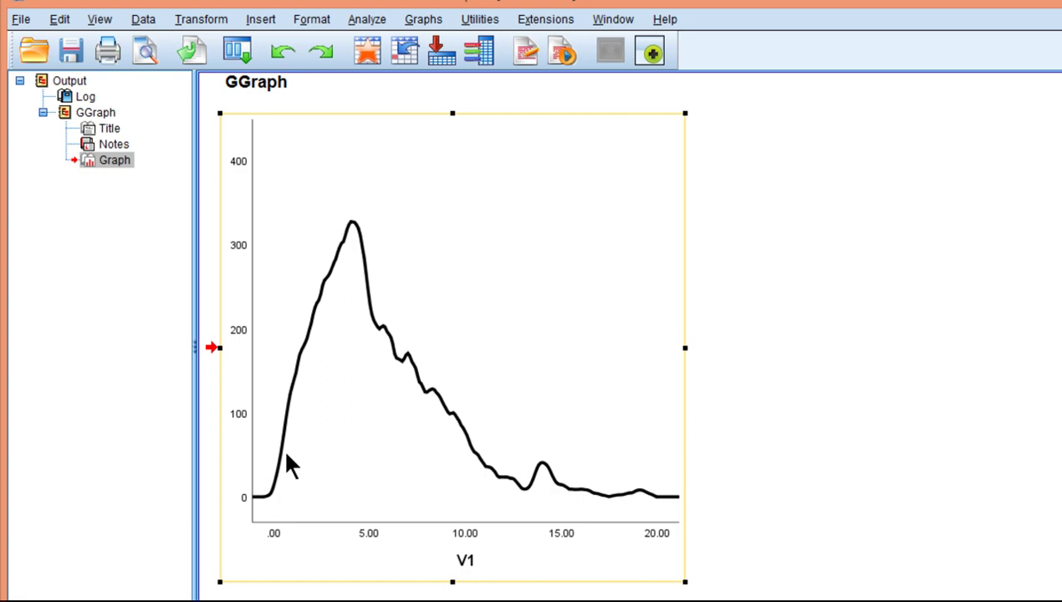
- Run Frequencies on V1 with a histogram and normal curve chart
{"action": "left_click", "coordinate": [380, 24]}
{"action": "mouse_move", "coordinate": [403, 67]}
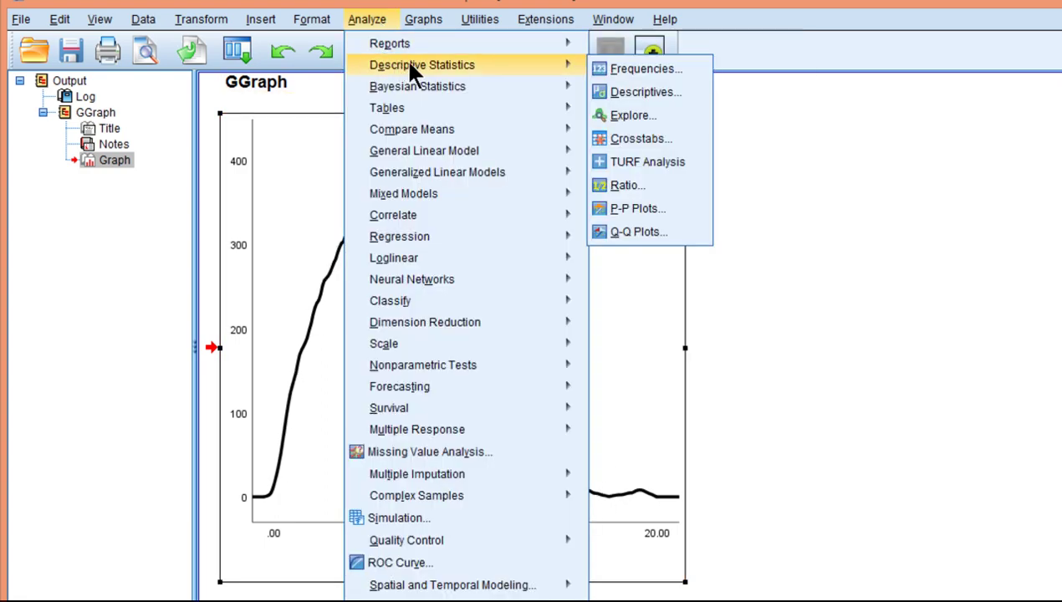
{"action": "left_click", "coordinate": [615, 79]}
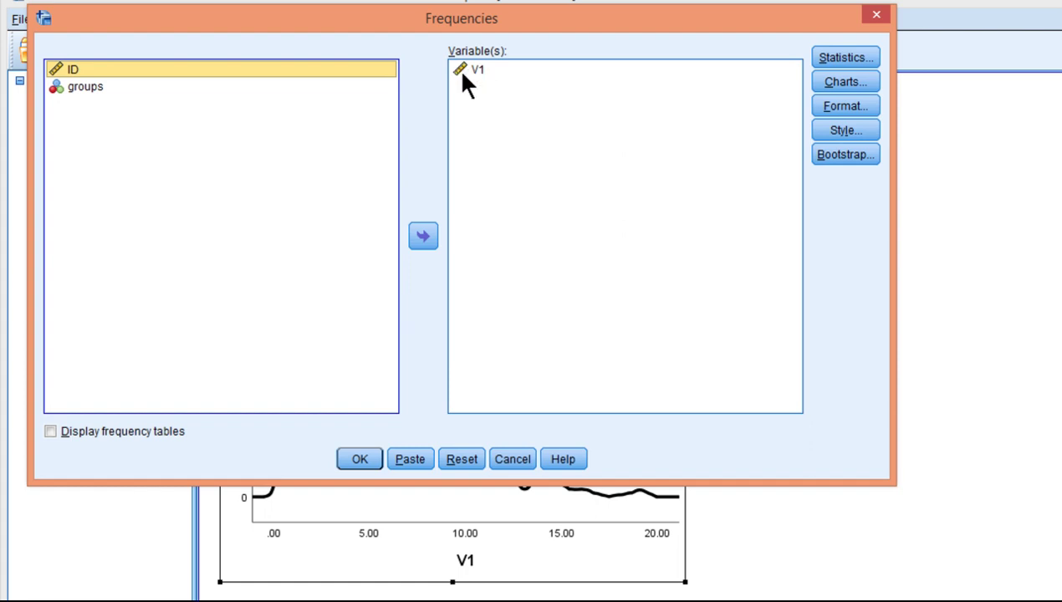
{"action": "left_click", "coordinate": [465, 72]}
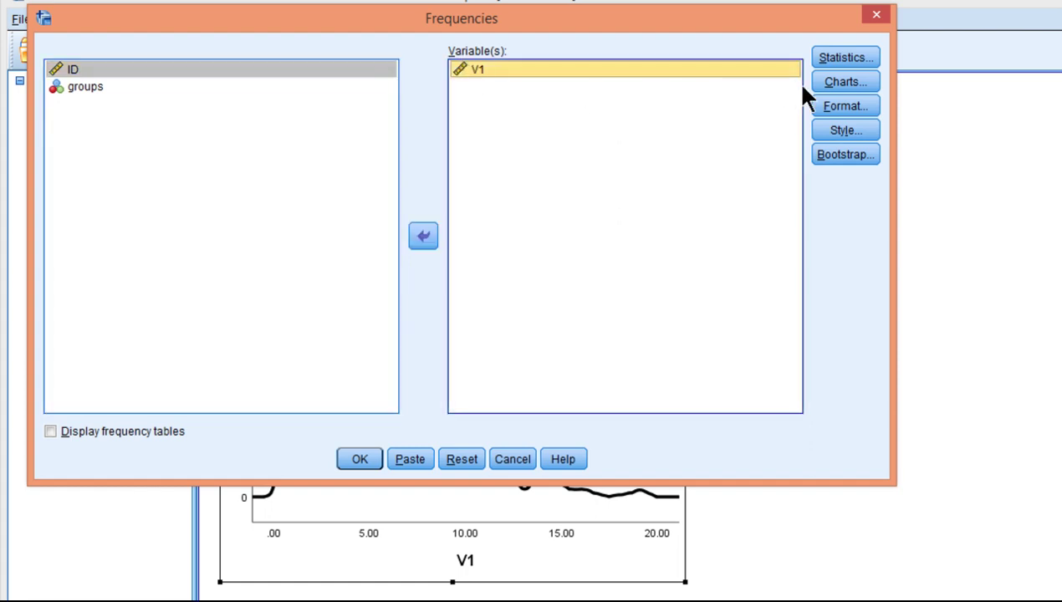
{"action": "left_click", "coordinate": [836, 83]}
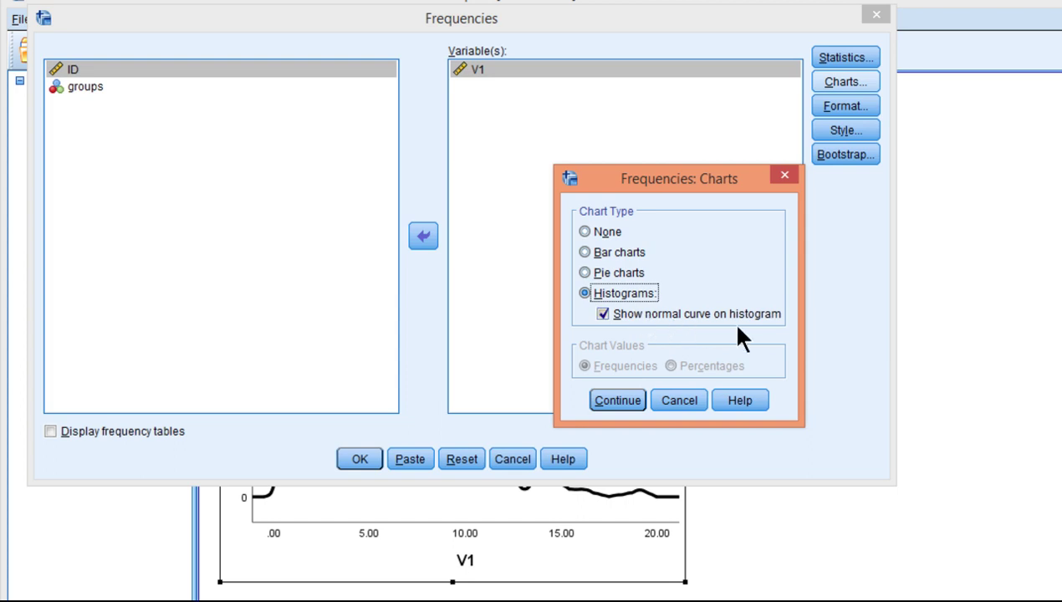
{"action": "left_click", "coordinate": [621, 396]}
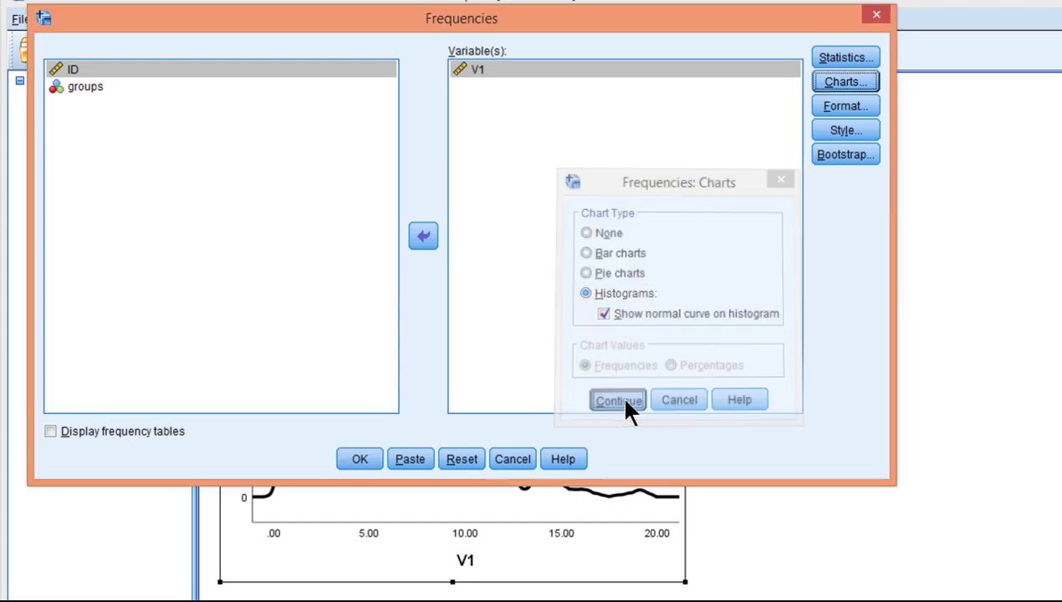
{"action": "left_click", "coordinate": [360, 459]}
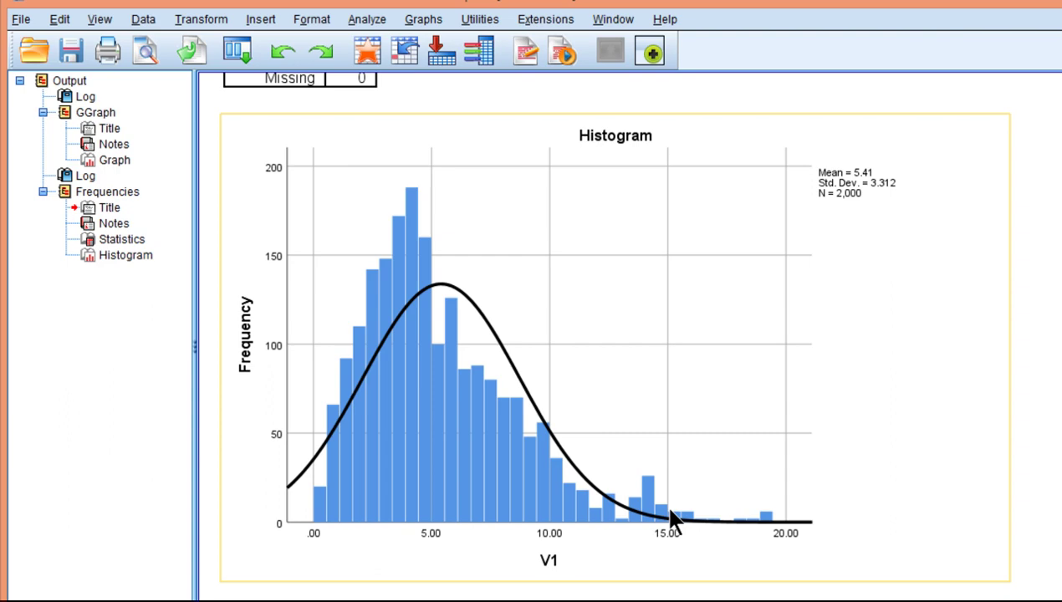
{"action": "scroll", "coordinate": [664, 495], "scroll_direction": "up", "scroll_amount": 10}
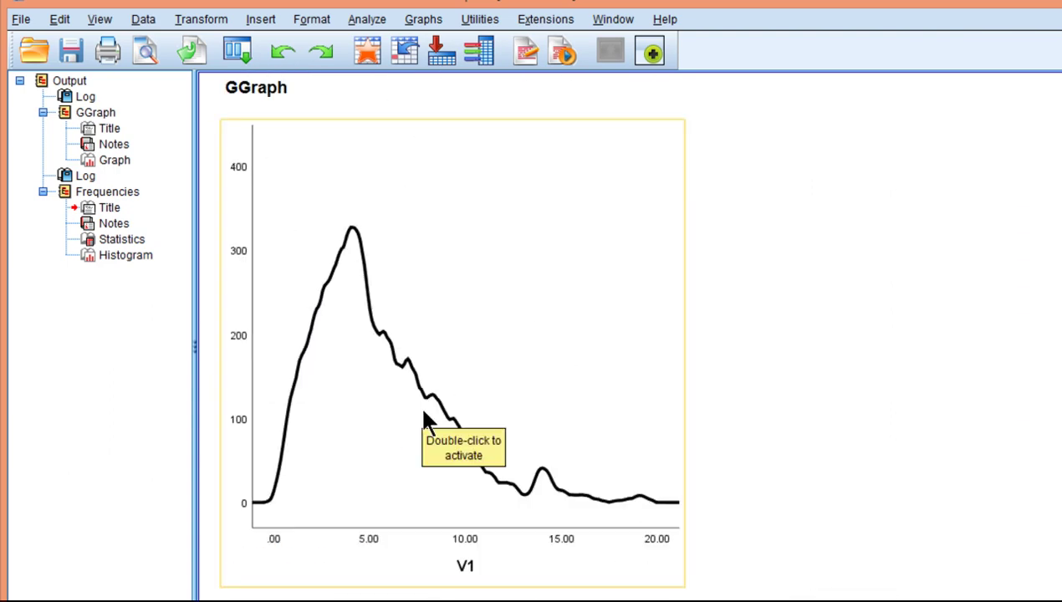
{"action": "scroll", "coordinate": [753, 495], "scroll_direction": "down", "scroll_amount": 3}
{"action": "scroll", "coordinate": [736, 468], "scroll_direction": "up", "scroll_amount": 3}
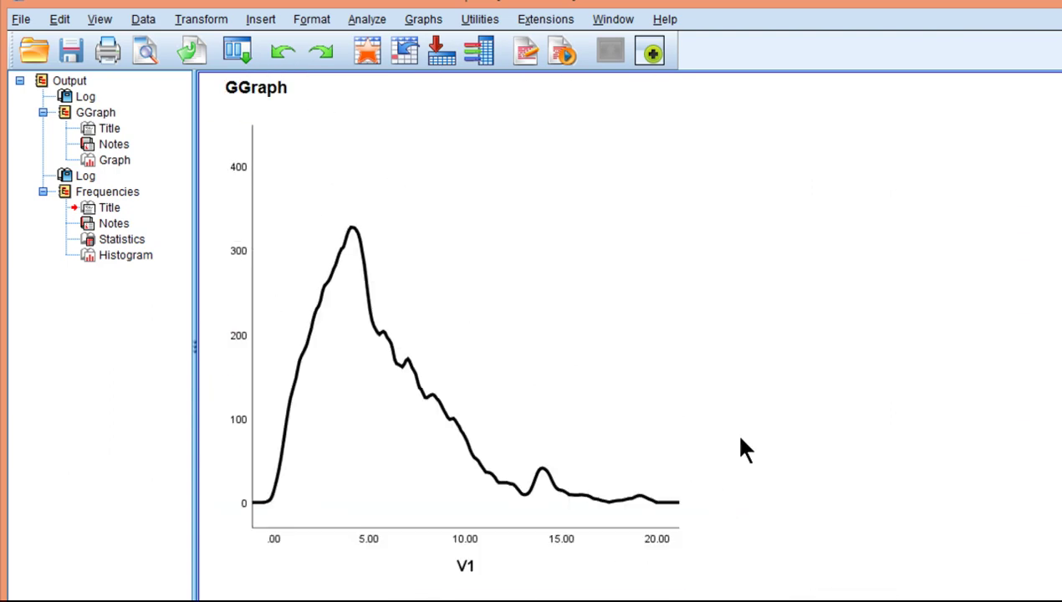
{"action": "scroll", "coordinate": [660, 439], "scroll_direction": "down", "scroll_amount": 1}
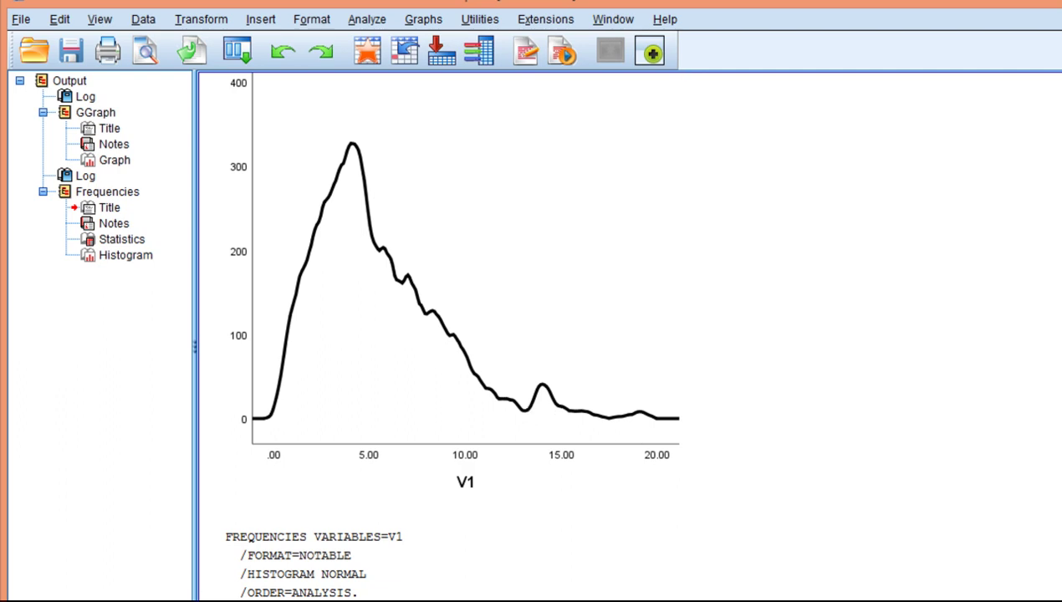
{"action": "key", "text": "alt+Tab"}
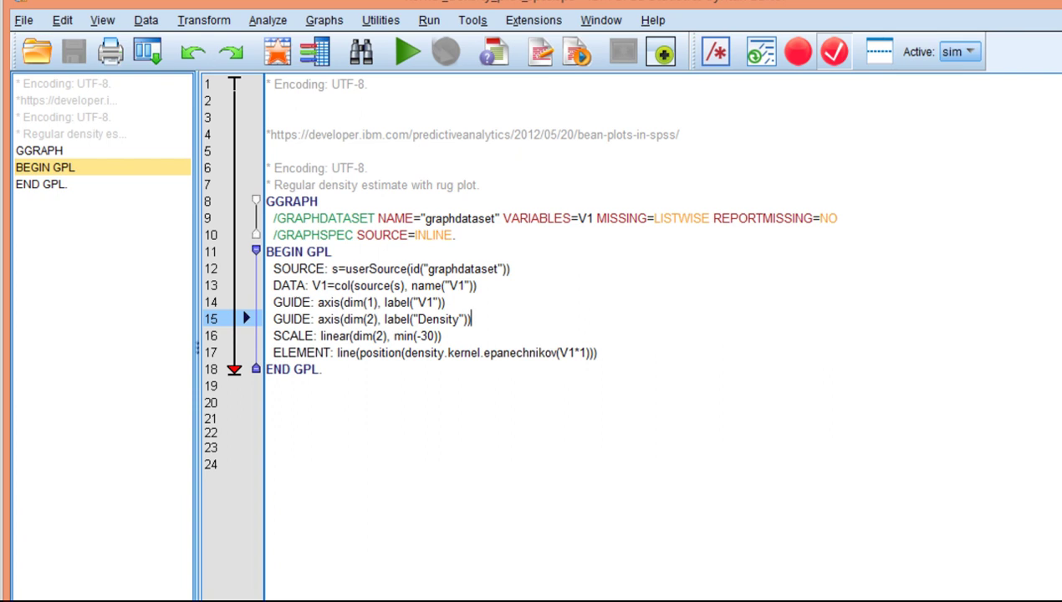
{"action": "key", "text": "alt+Tab"}
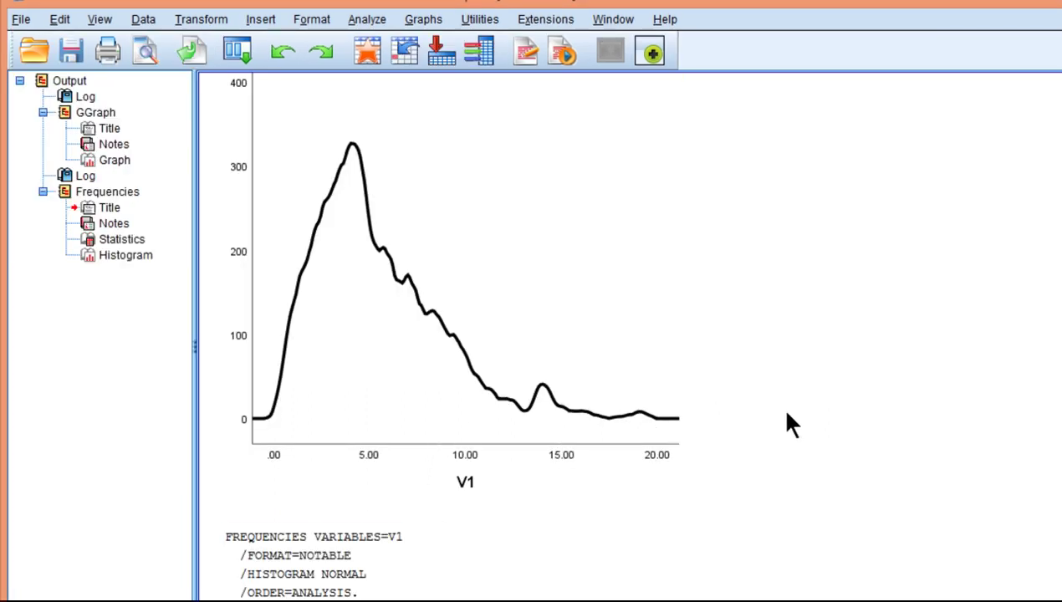